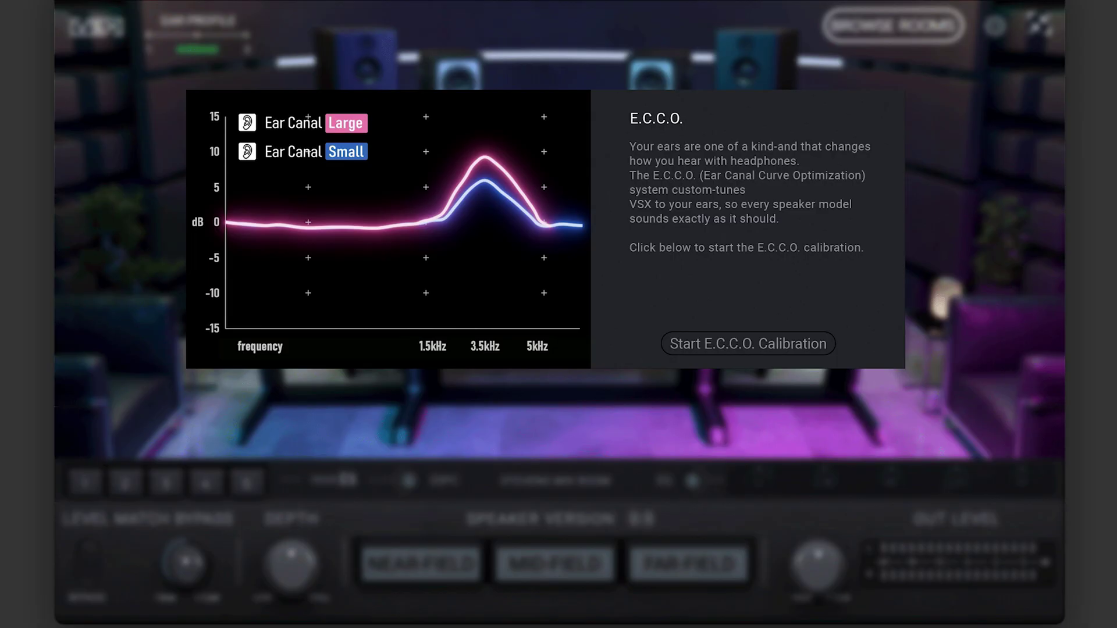
Step: Start the E.C.C.O. ear calibration and pick 25******** as the headphone serial prefix
click(733, 346)
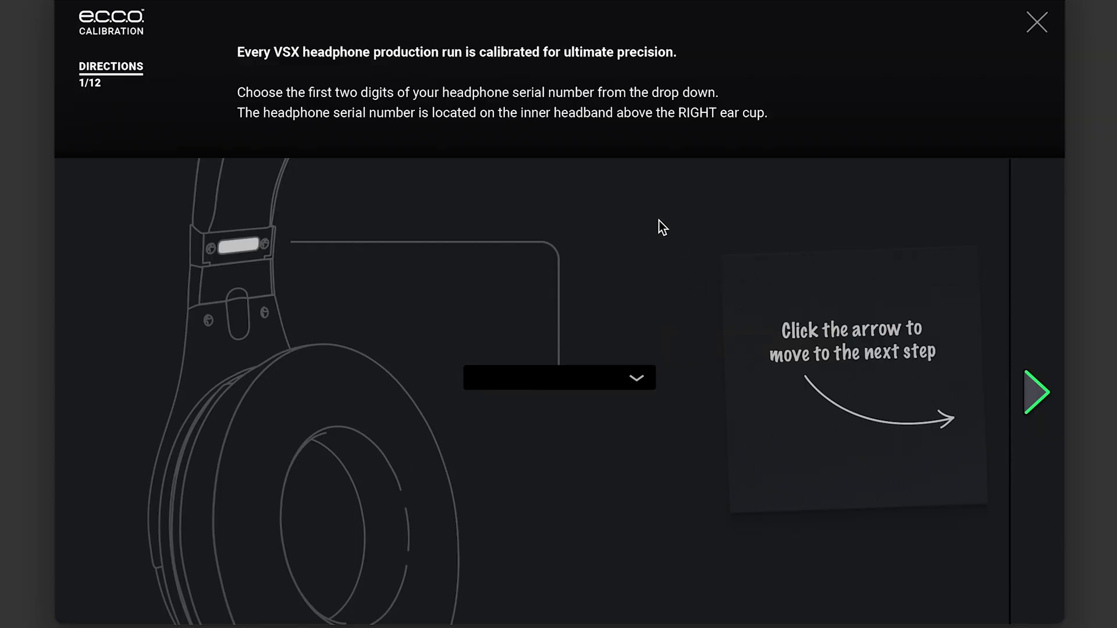
click(629, 379)
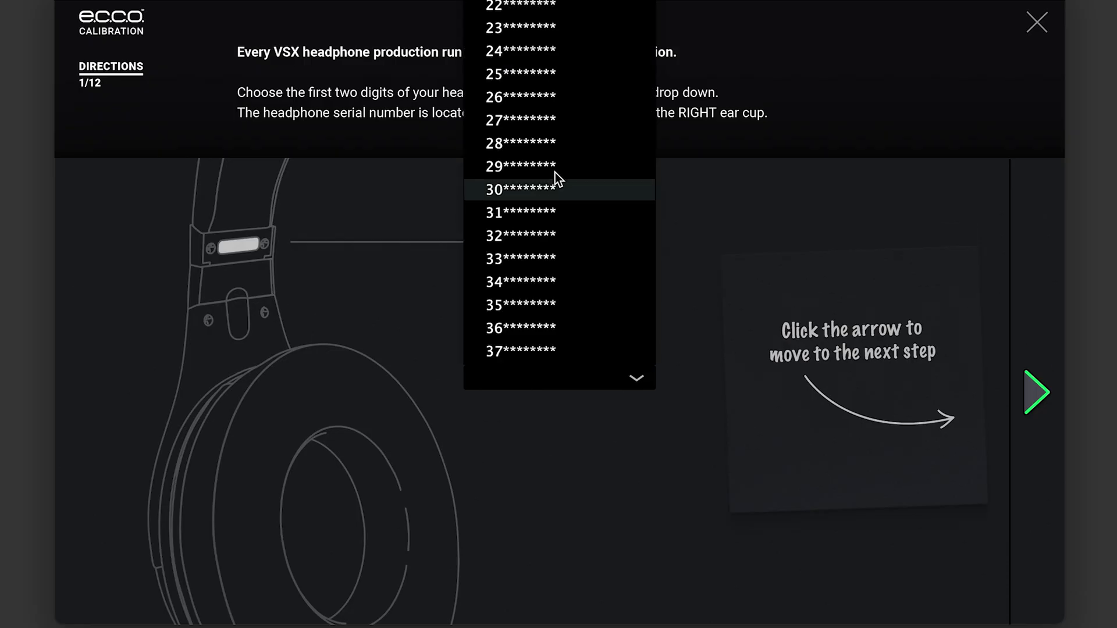
click(537, 75)
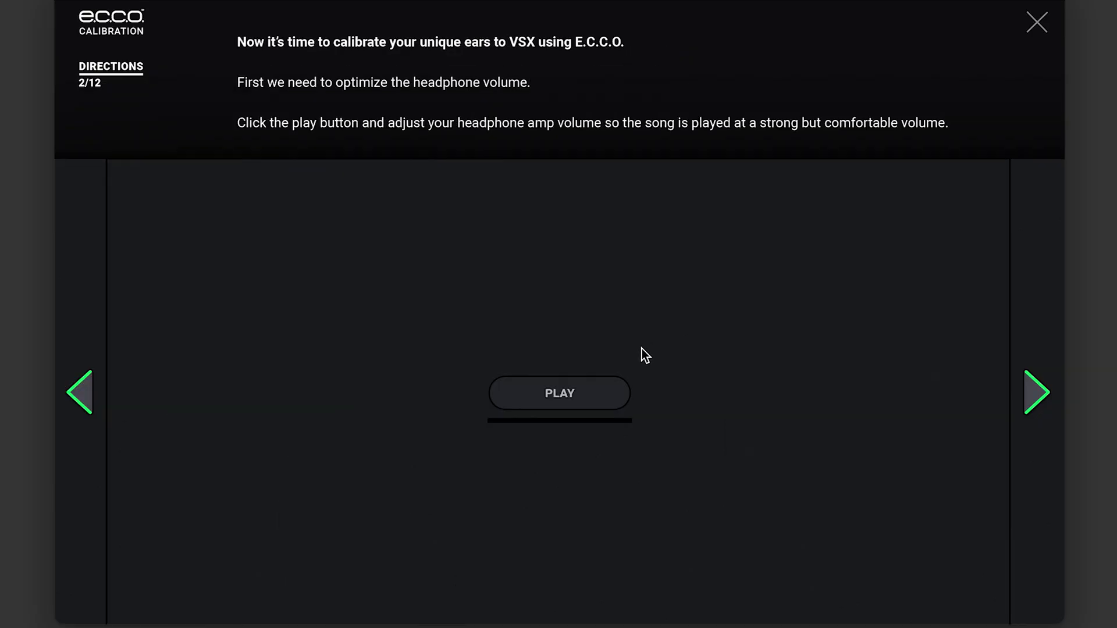
Step: Play the volume-check song to set headphone level, then stop it
click(594, 396)
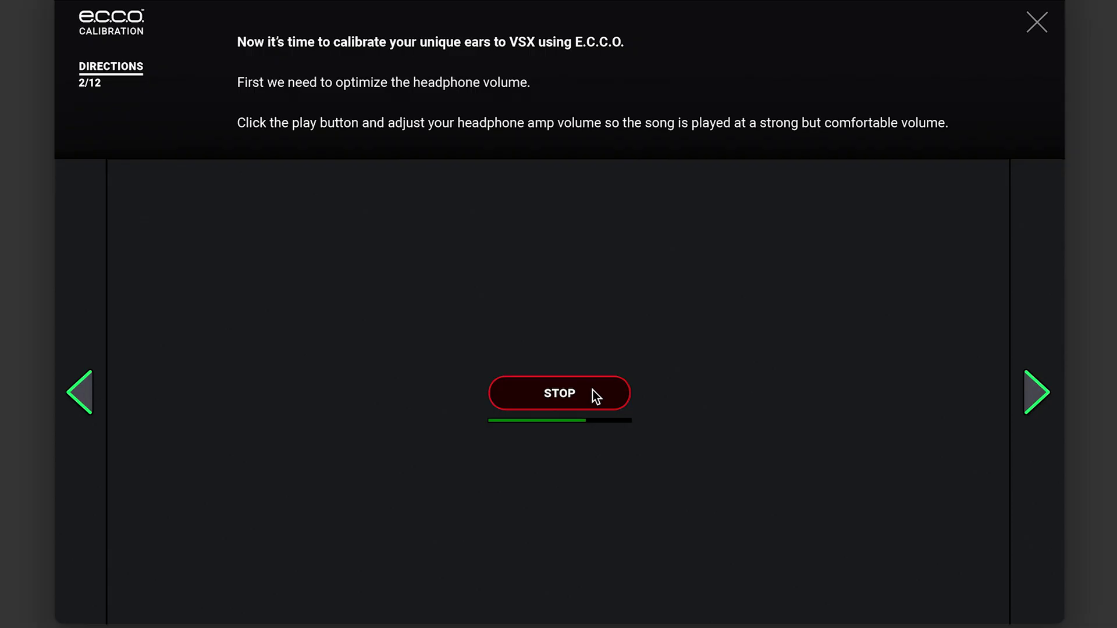
click(596, 394)
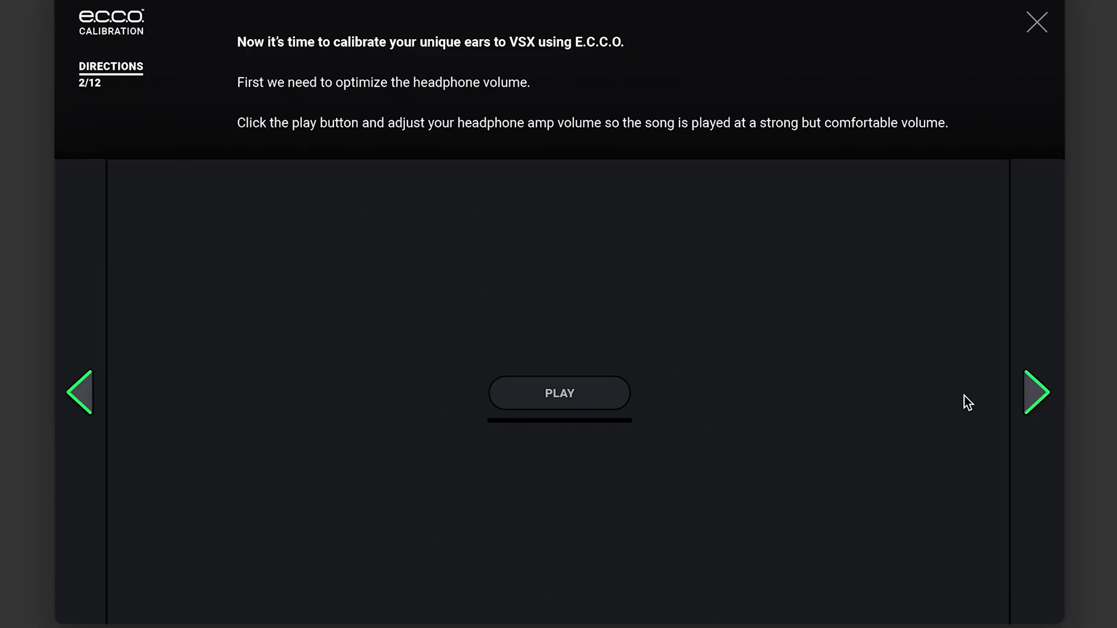
Step: Run calibration tones 1 and adjust the match-tone fader until both tones sound equally loud
click(1033, 393)
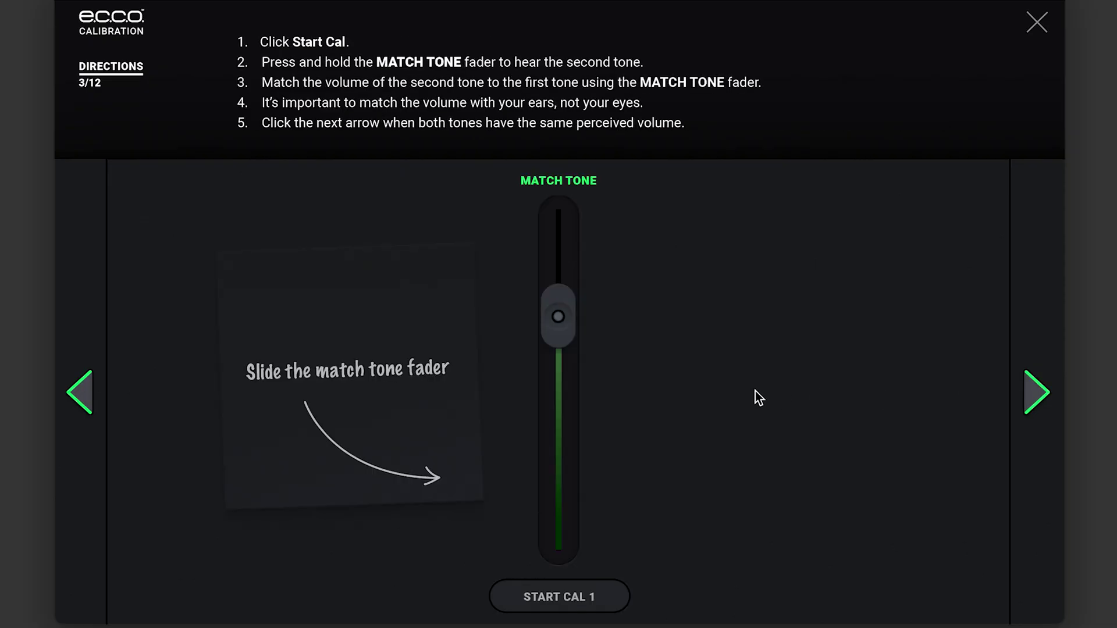
click(584, 596)
click(545, 597)
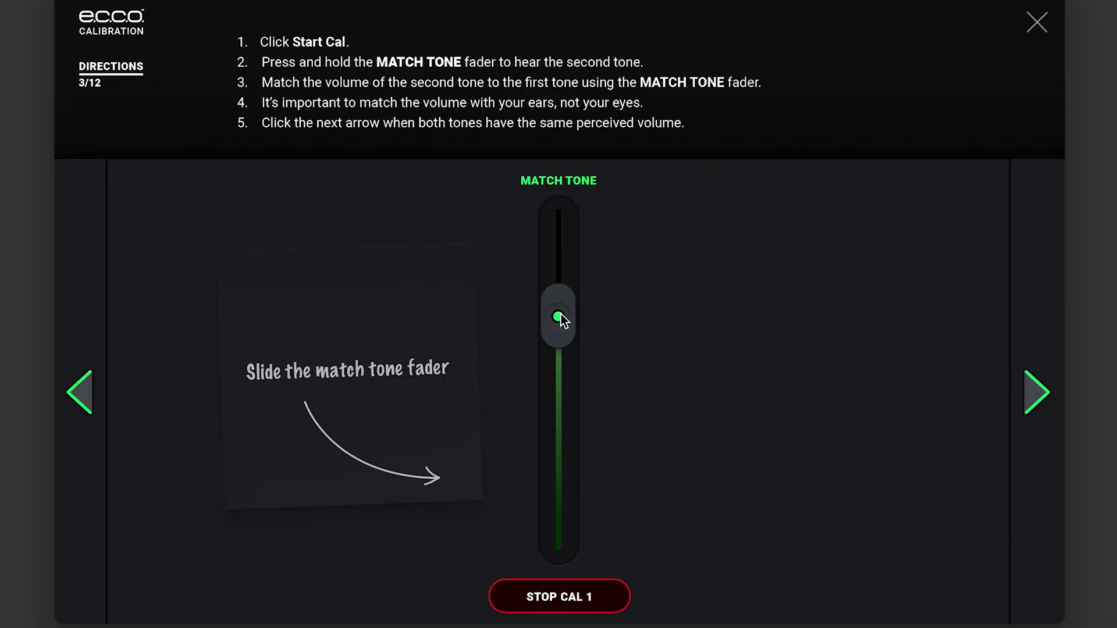
drag(560, 314, 561, 329)
drag(561, 329, 562, 318)
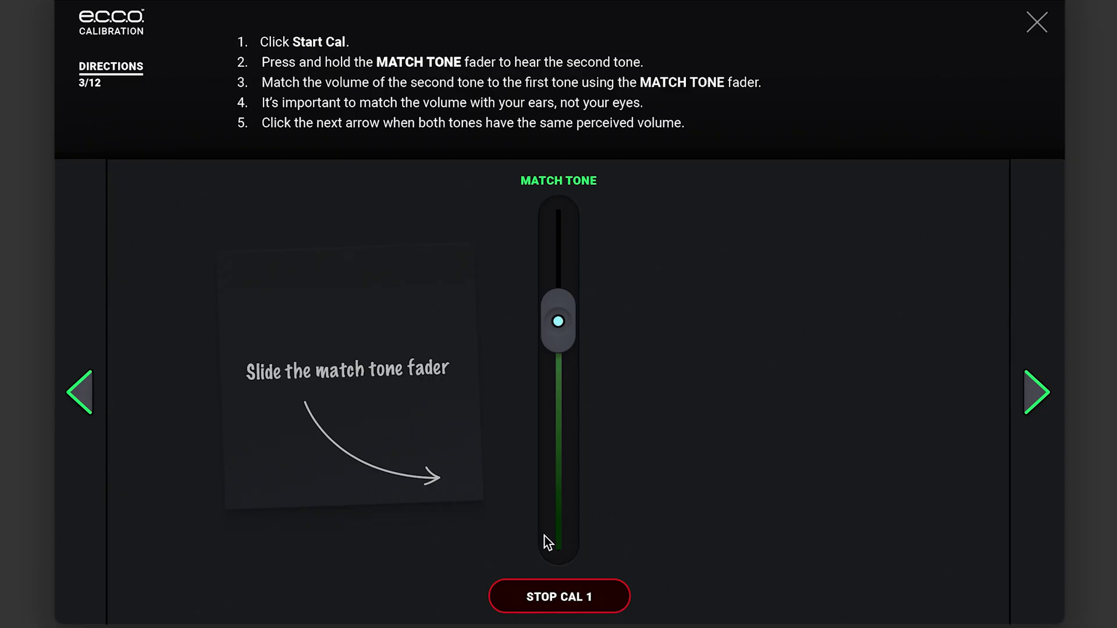
click(545, 599)
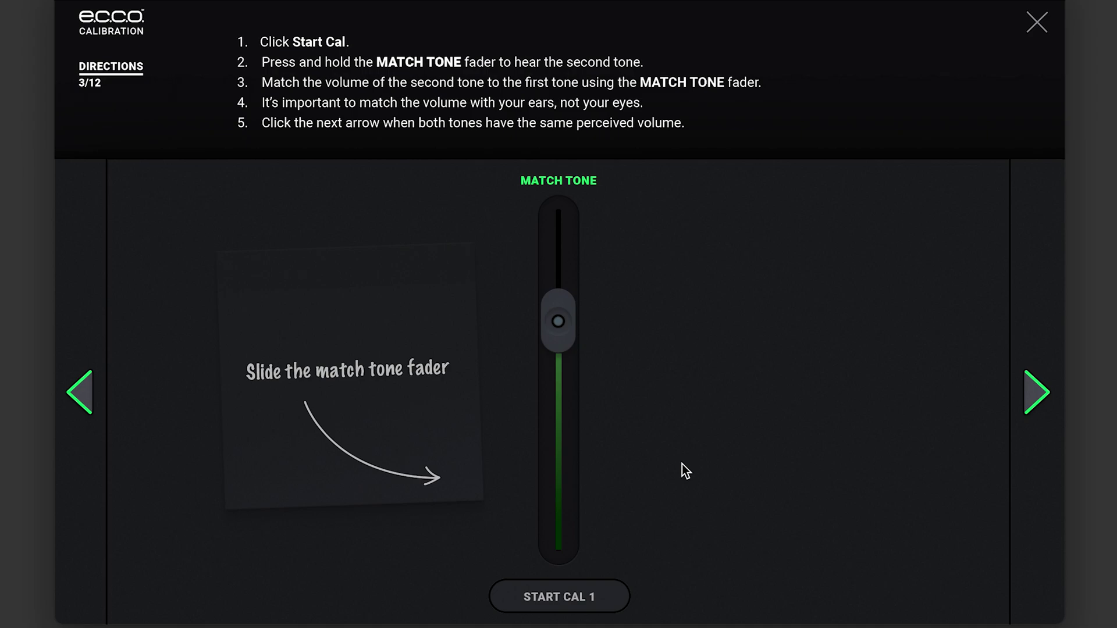
Step: Complete the second tone-matching pass by raising the match-tone fader to equal loudness
click(1038, 400)
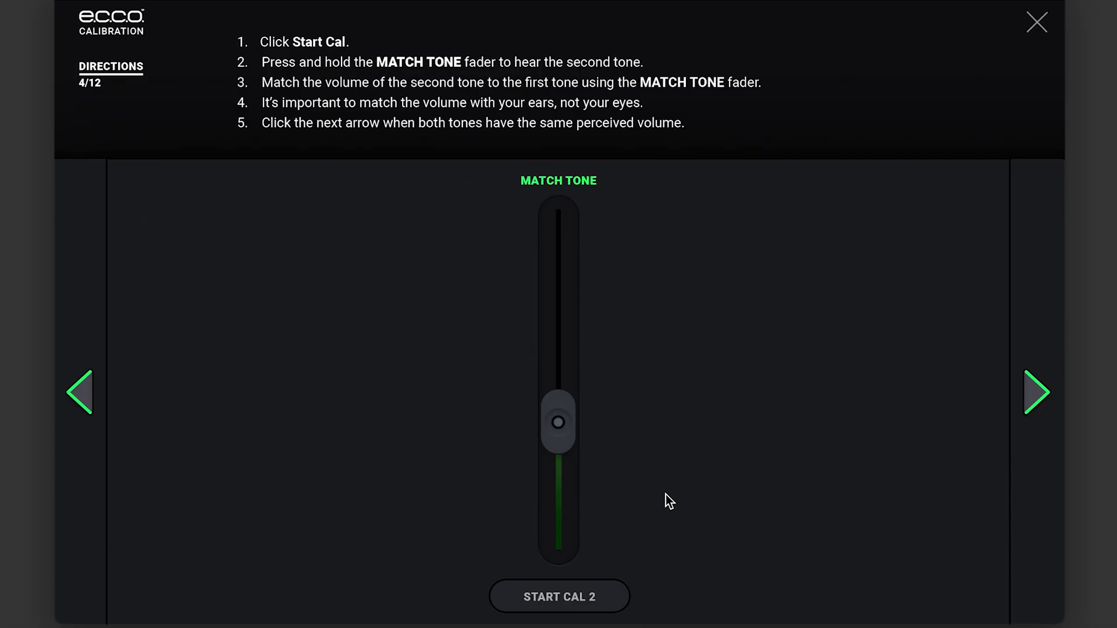
click(587, 599)
drag(561, 425, 567, 364)
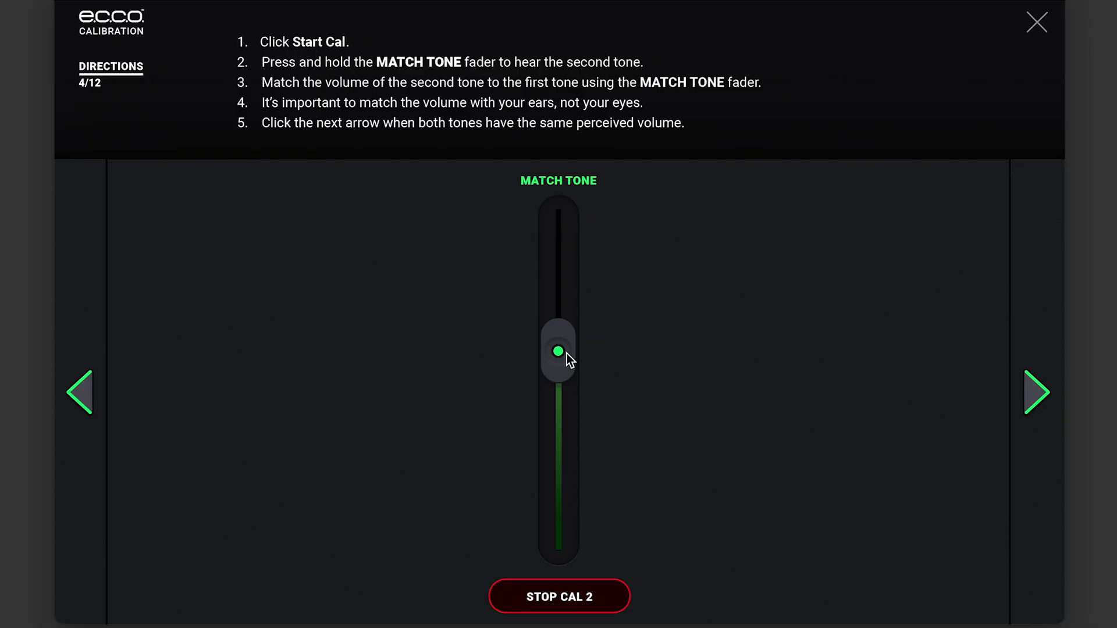
click(558, 588)
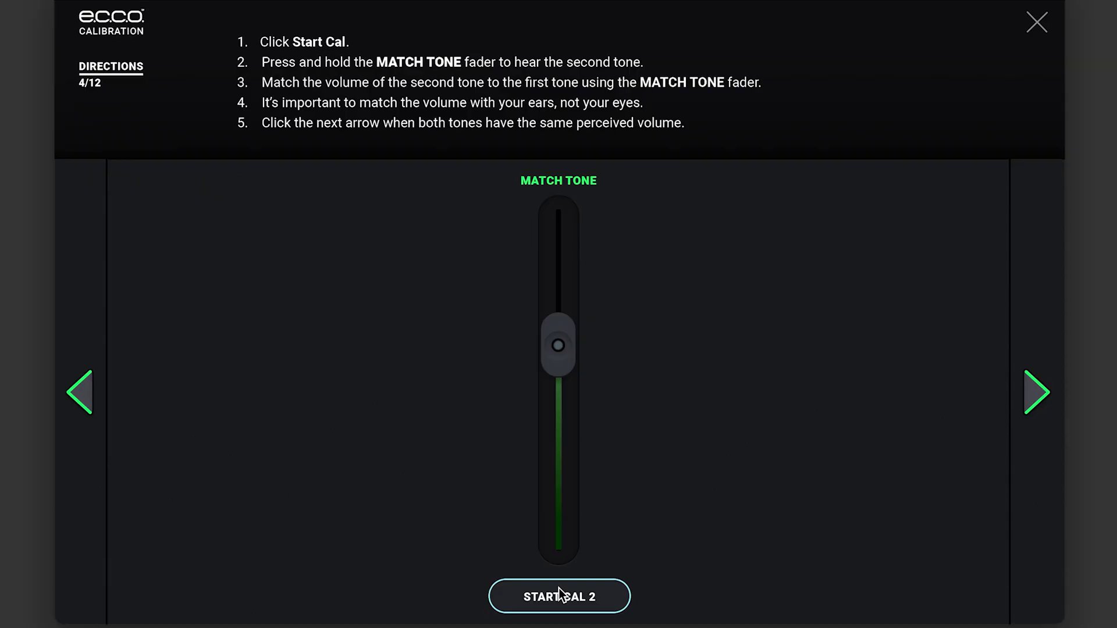
Step: Run the third calibration tones and raise the matching tone's fader
click(1045, 396)
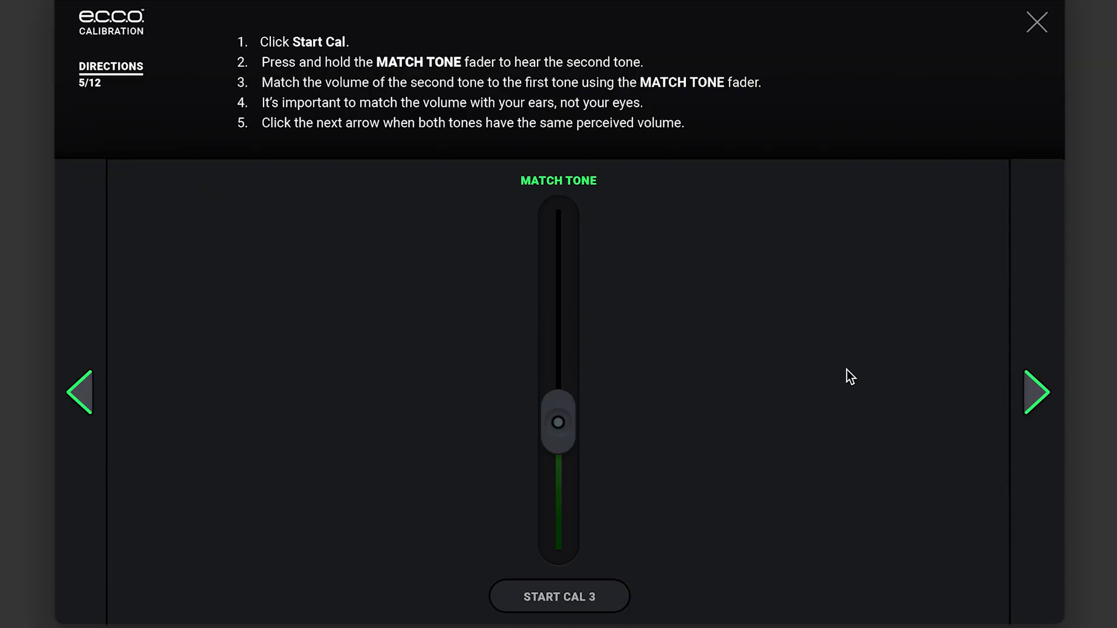
click(569, 585)
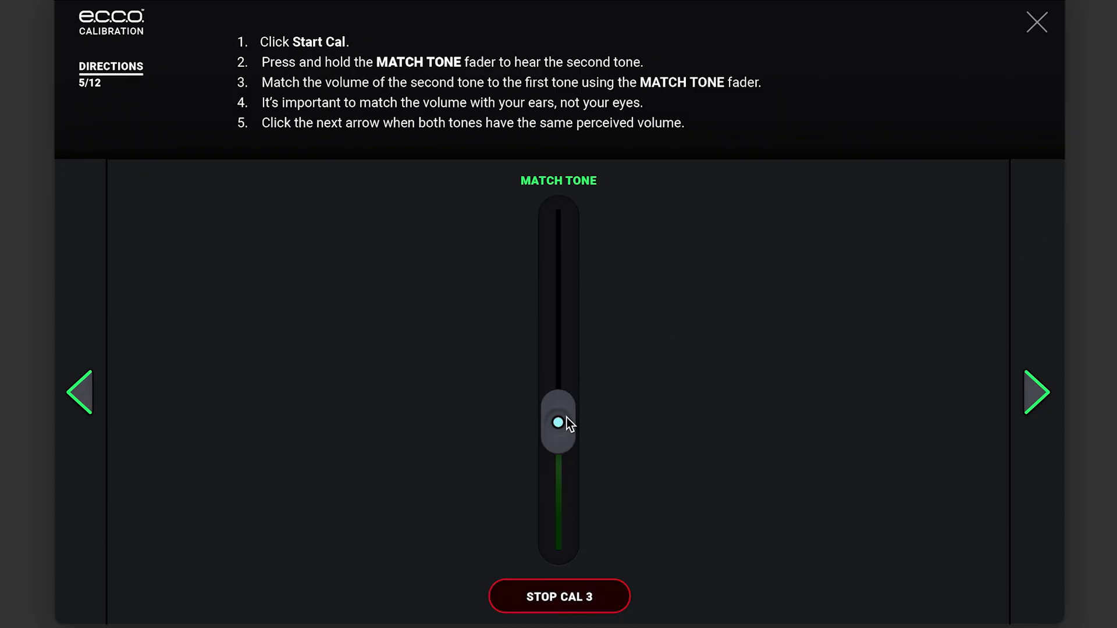
drag(566, 414, 568, 386)
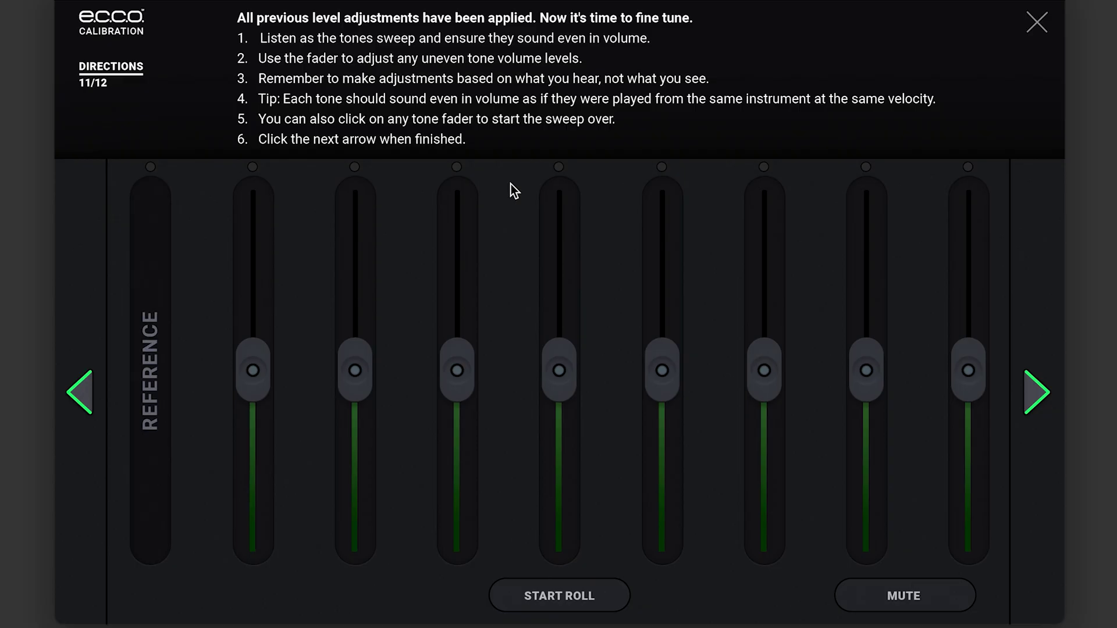
Step: Play the tone sweep and nudge faders 1, 2 and 3 up slightly to even it out
click(540, 605)
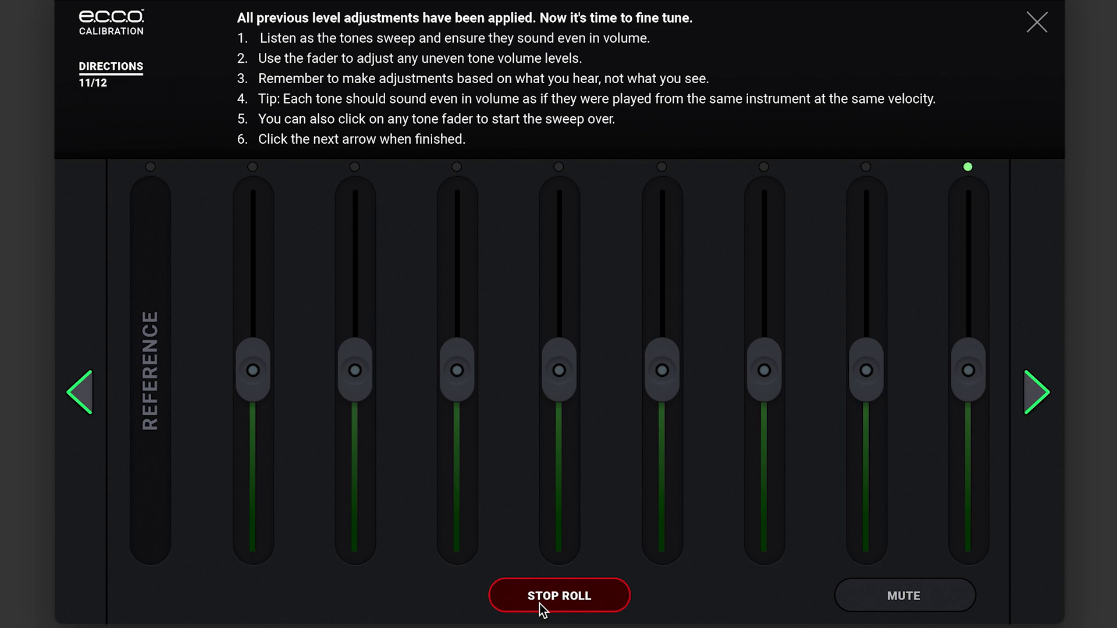
click(543, 605)
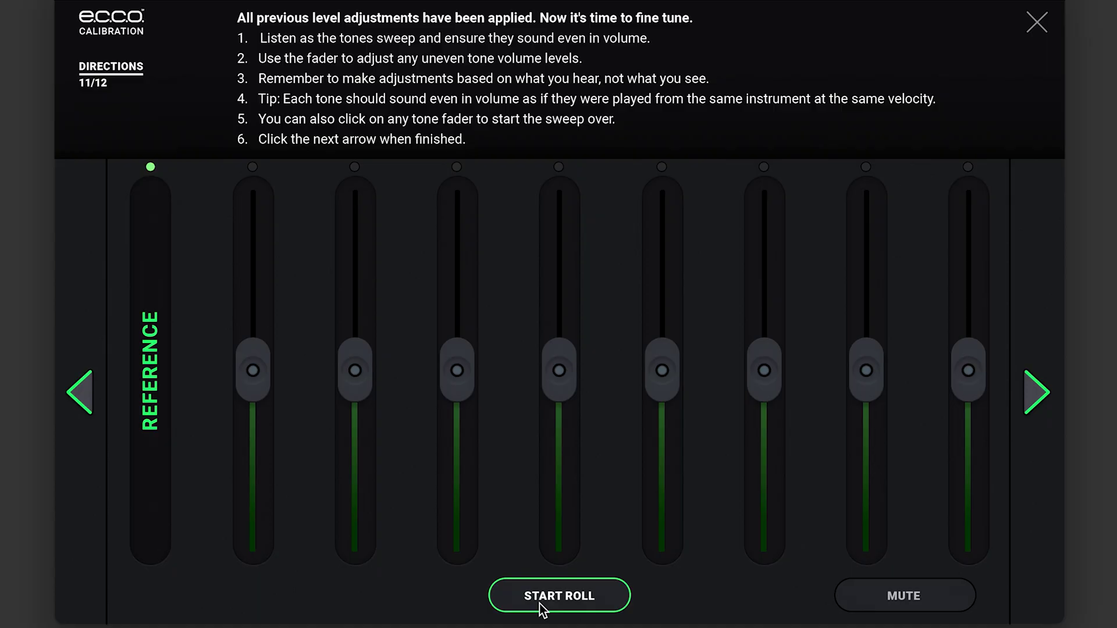
click(541, 605)
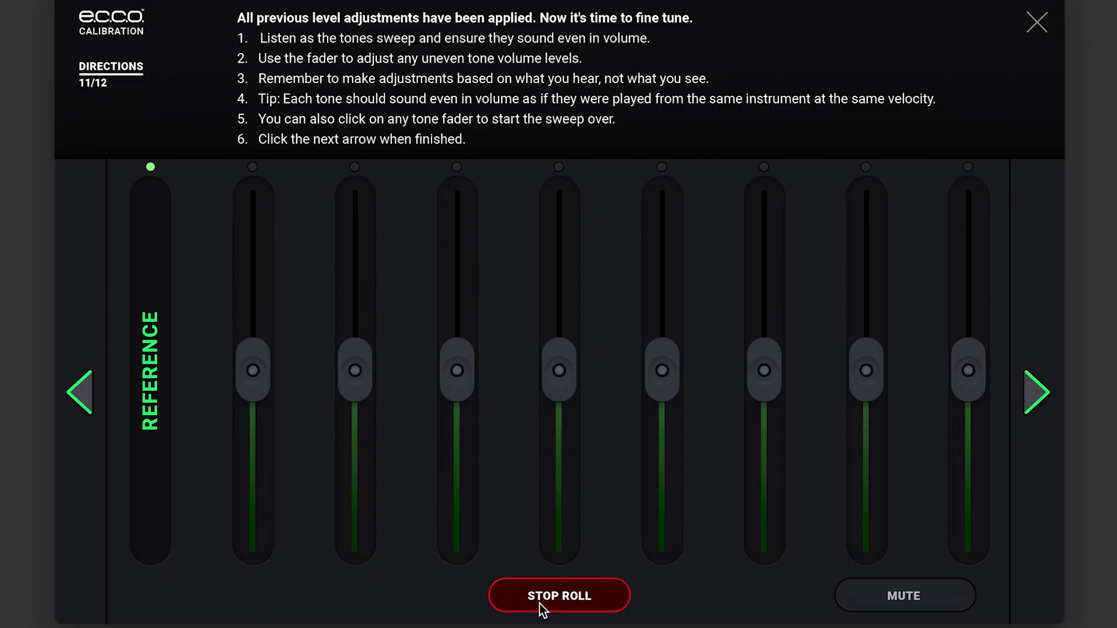
drag(250, 368, 253, 357)
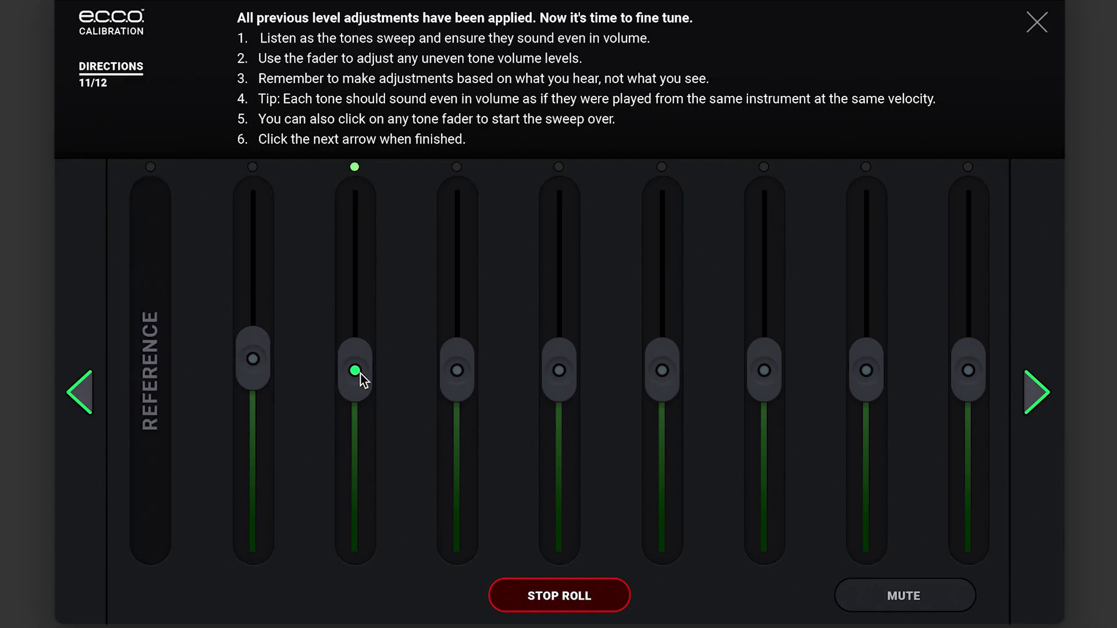
drag(361, 373, 361, 361)
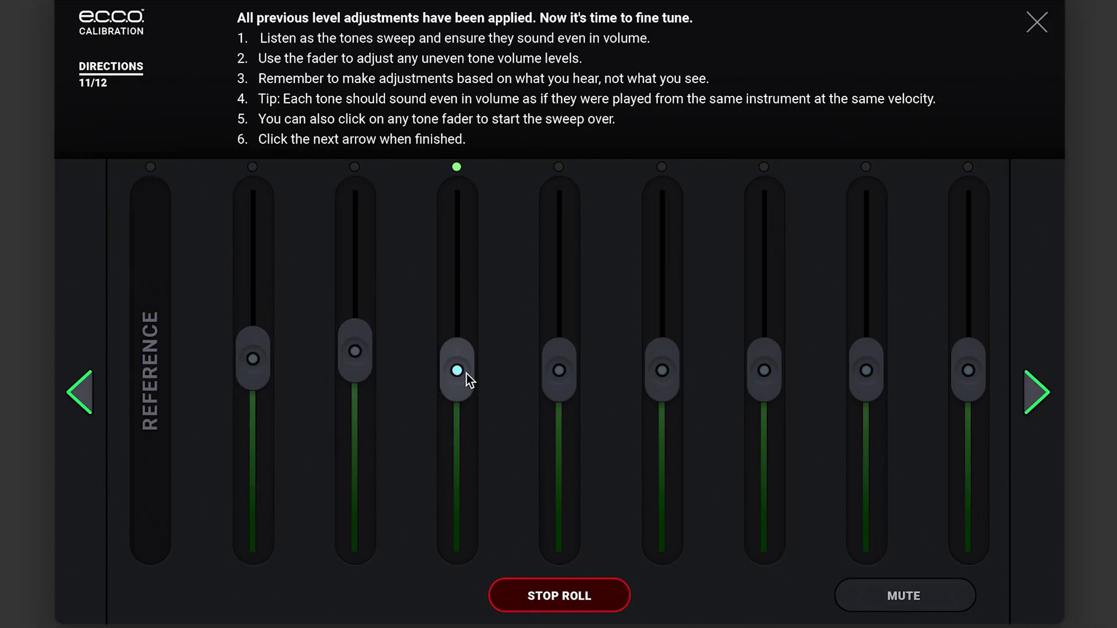
drag(463, 378, 470, 359)
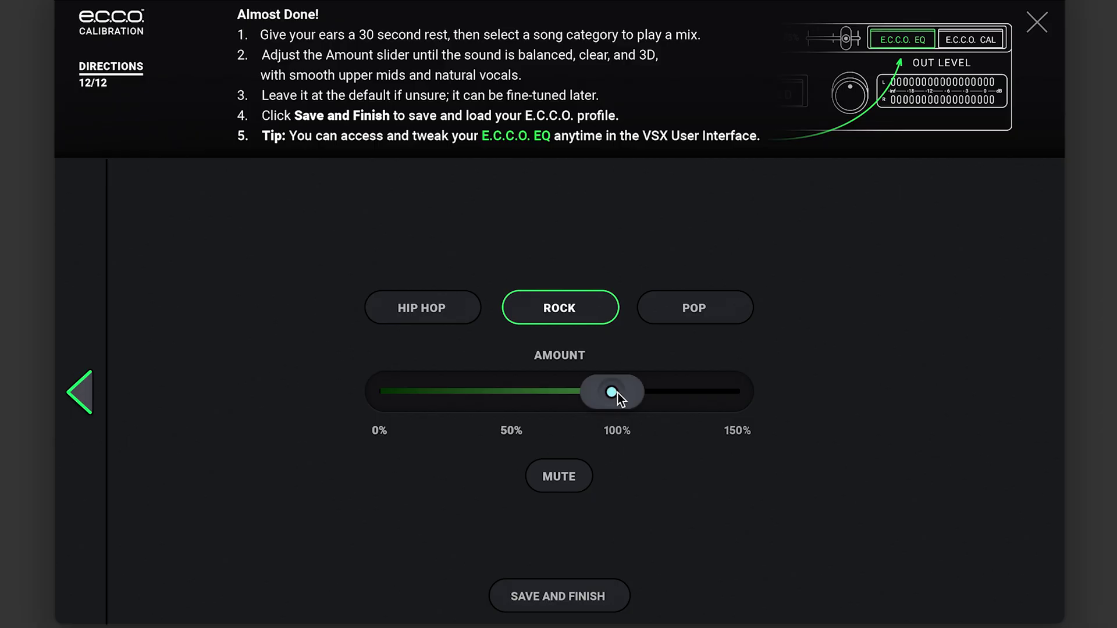
Step: Lower the E.C.C.O. amount to 82 and mute the Rock mix playback
drag(617, 393, 579, 397)
click(578, 479)
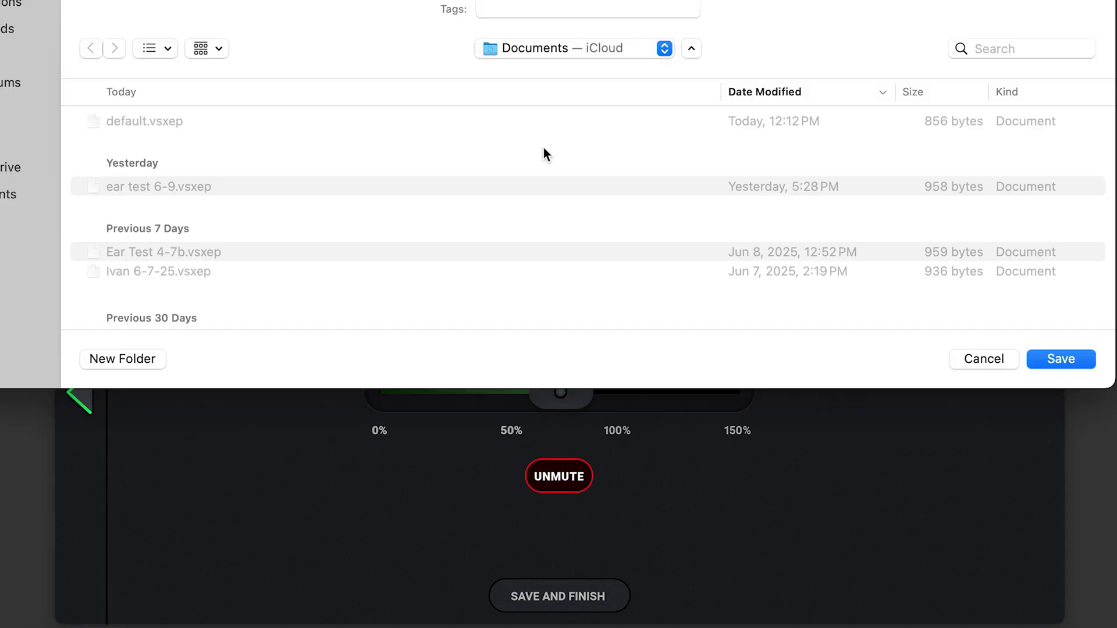
Step: Save the E.C.C.O. profile as ECCO 6-10 and start mixing with it loaded
key(Return)
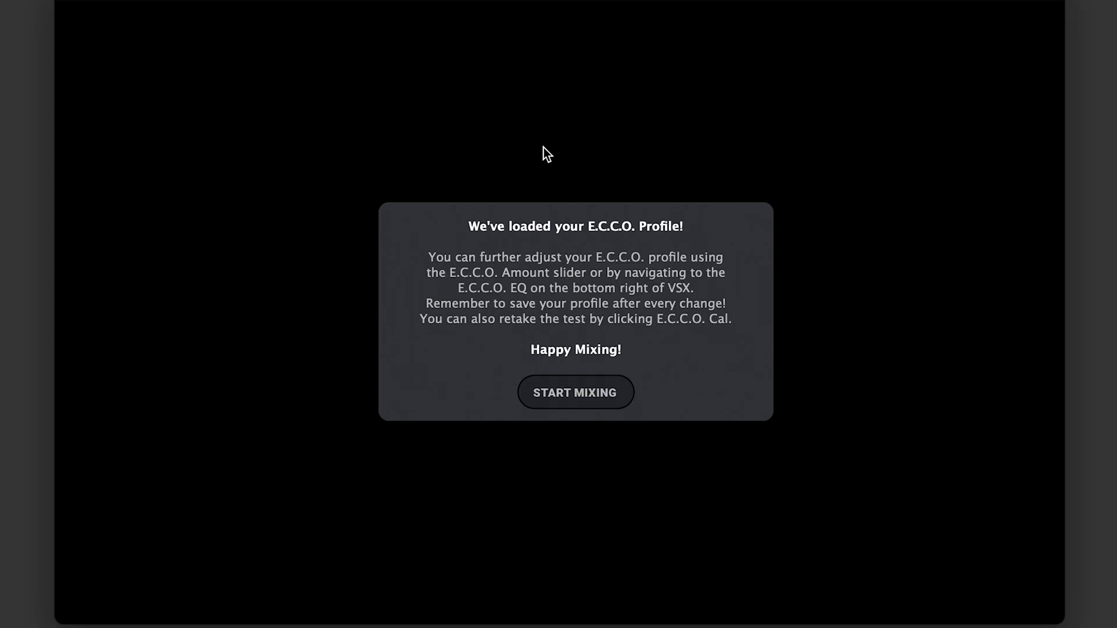
click(580, 391)
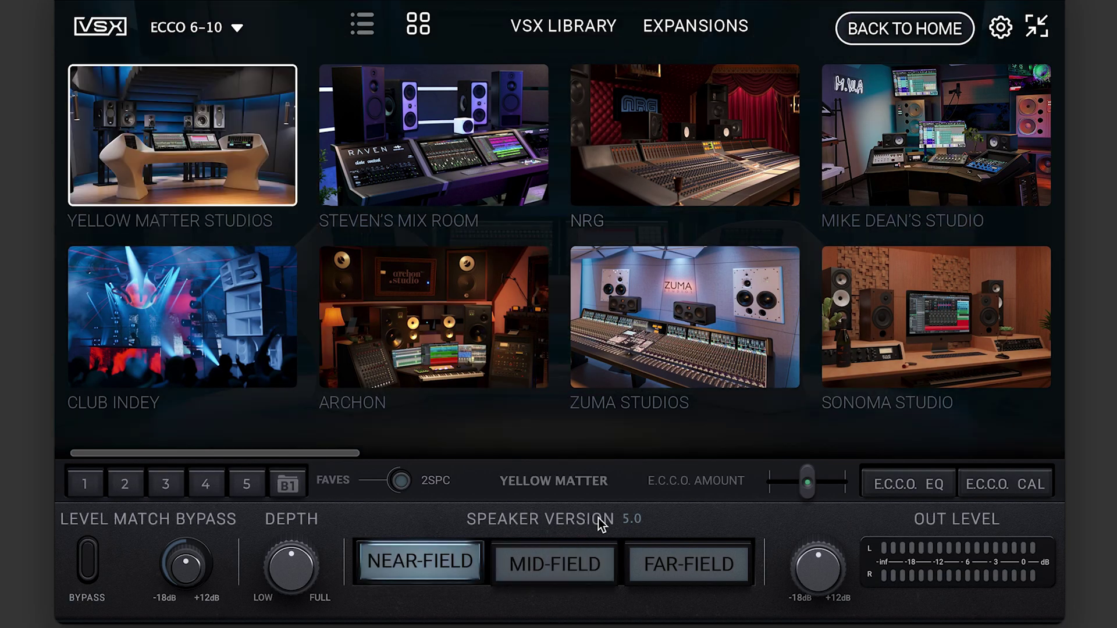
Step: Switch Yellow Matter Studios to far-field speakers and set the E.C.C.O. amount to about 79
click(669, 562)
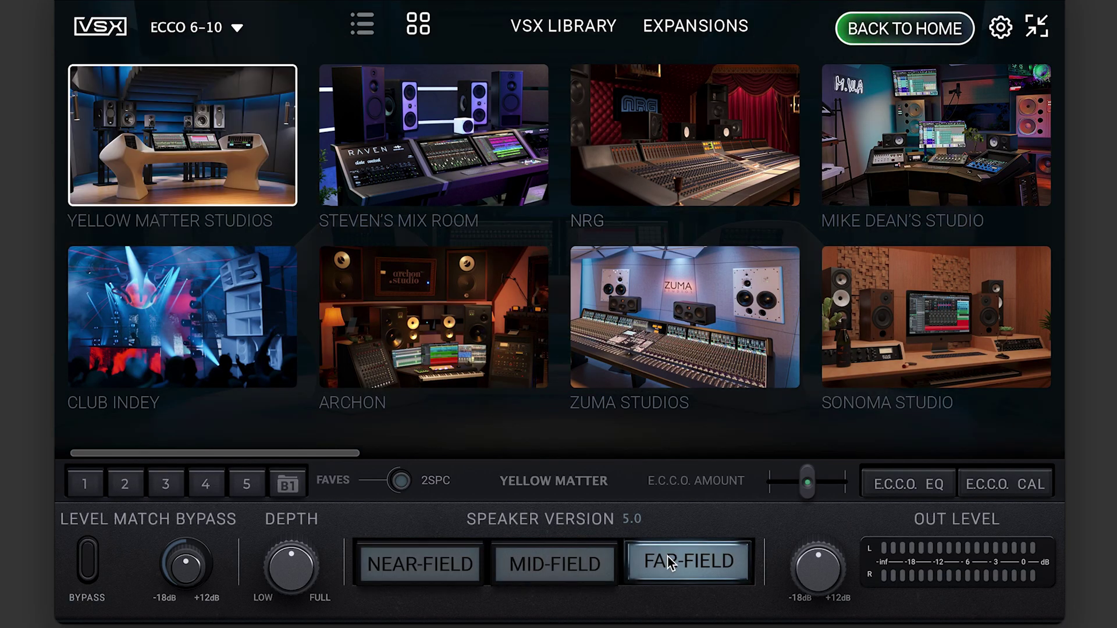
click(917, 24)
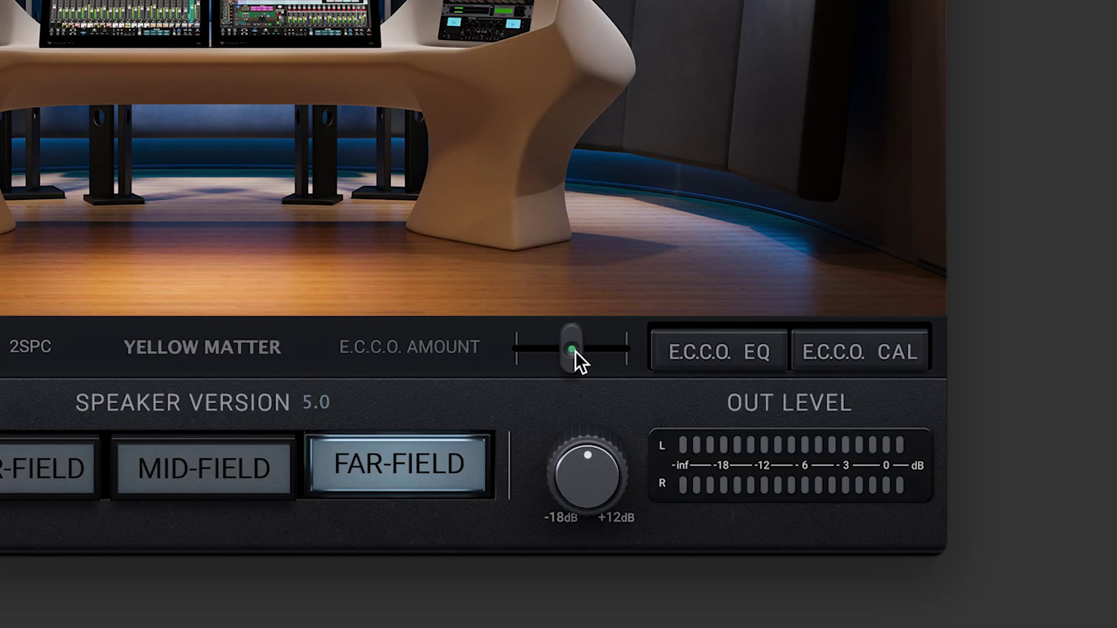
mouse_move(809, 483)
mouse_move(575, 352)
mouse_down()
mouse_move(559, 353)
mouse_move(586, 348)
mouse_move(575, 353)
mouse_up()
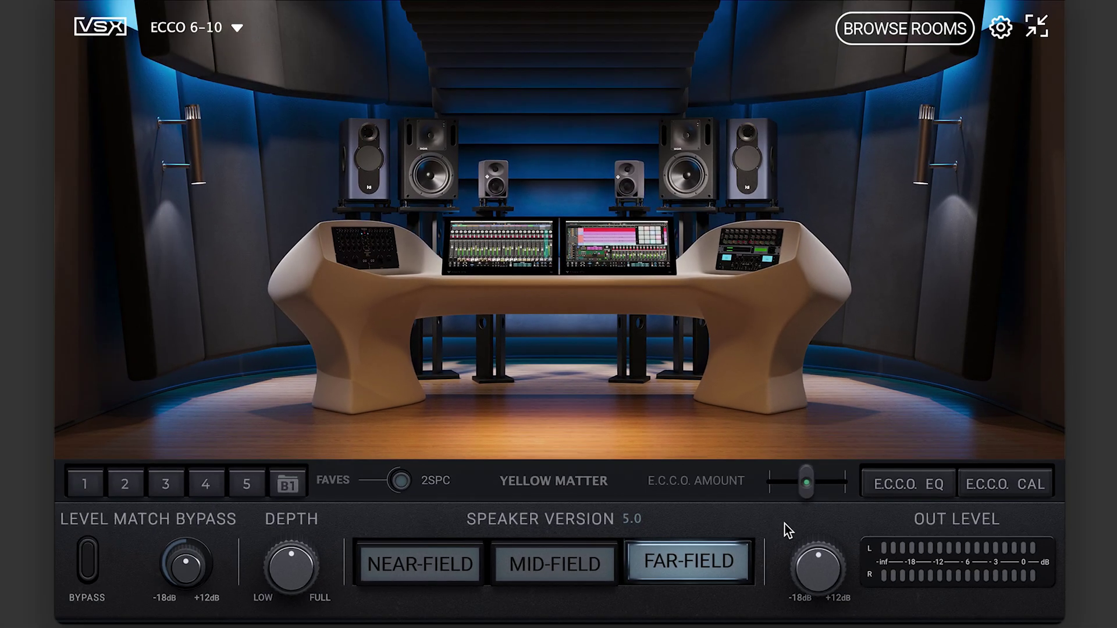
click(909, 483)
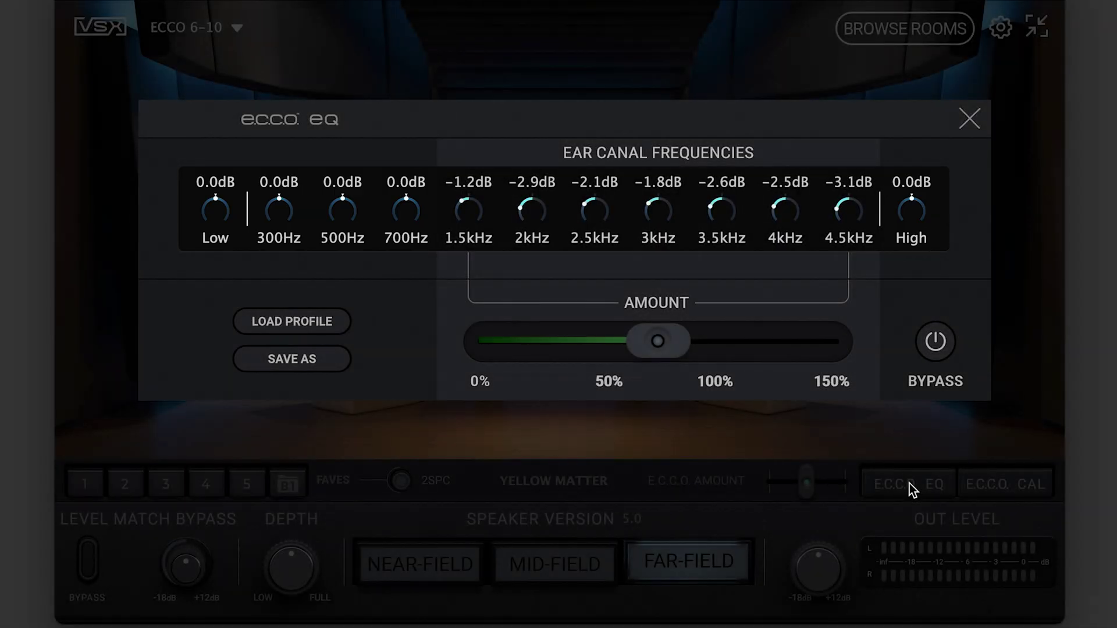
click(969, 119)
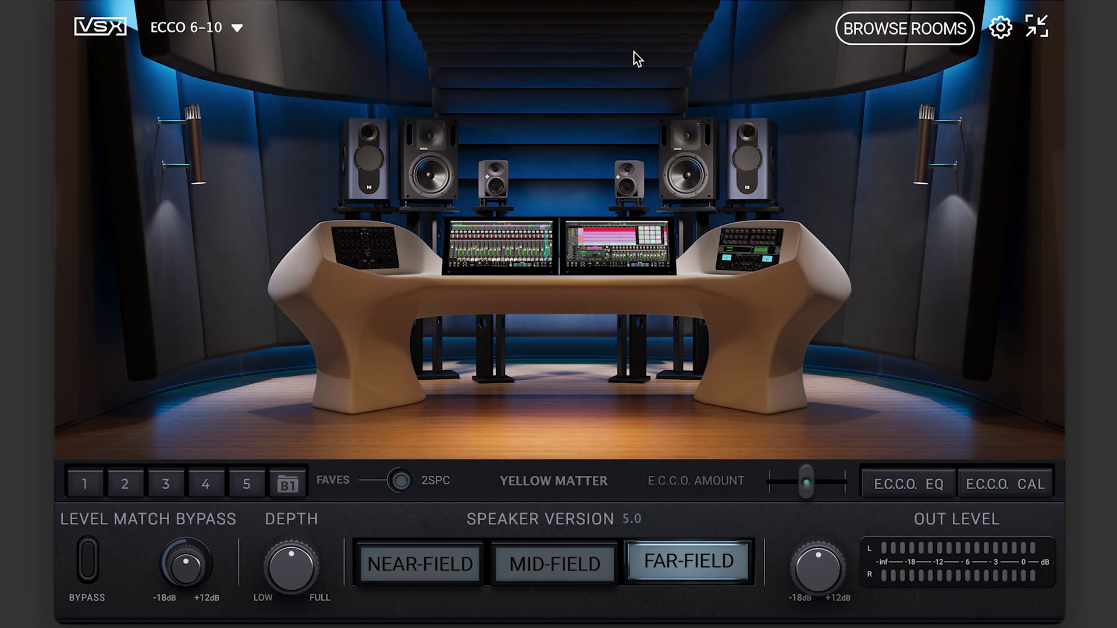